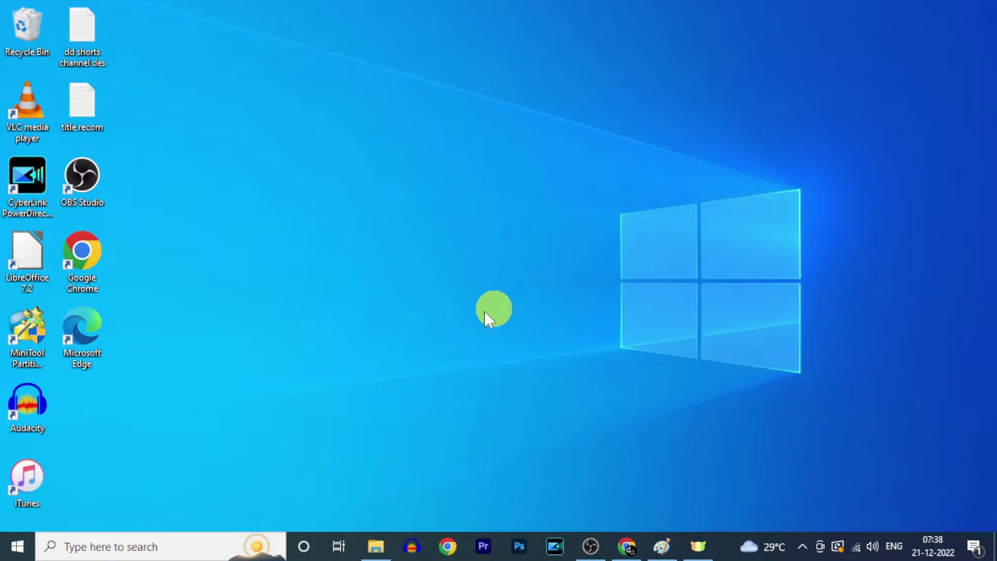
Launch iTunes and open About iTunes to show installed version 12.10.11.2
{"action": "double_click", "coordinate": [33, 477]}
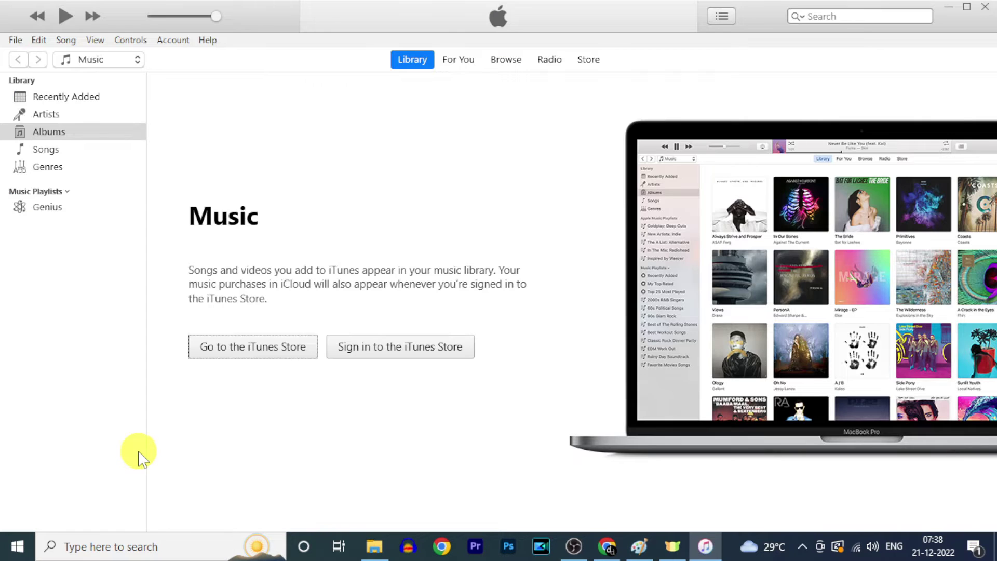
{"action": "left_click", "coordinate": [210, 40]}
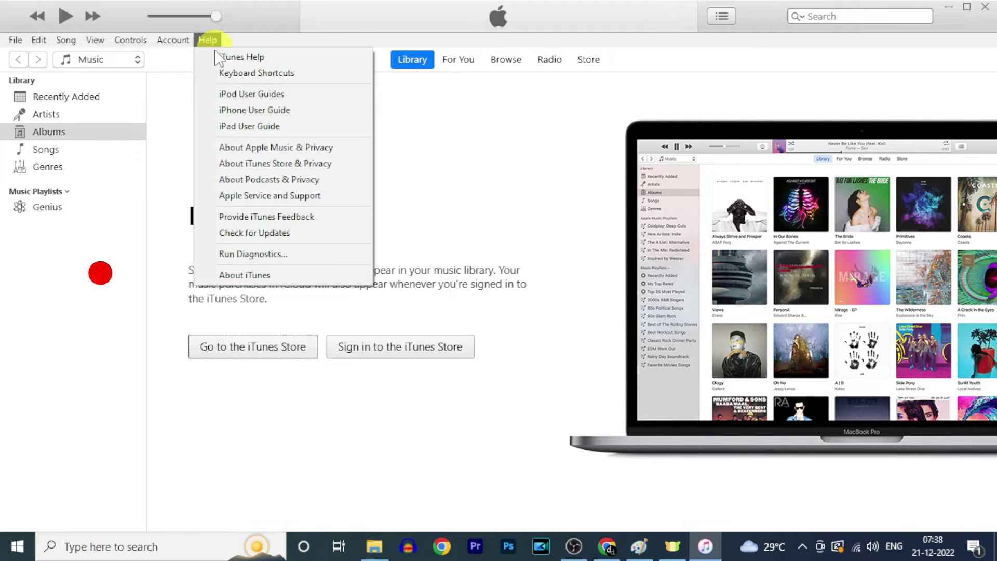
{"action": "left_click", "coordinate": [265, 275]}
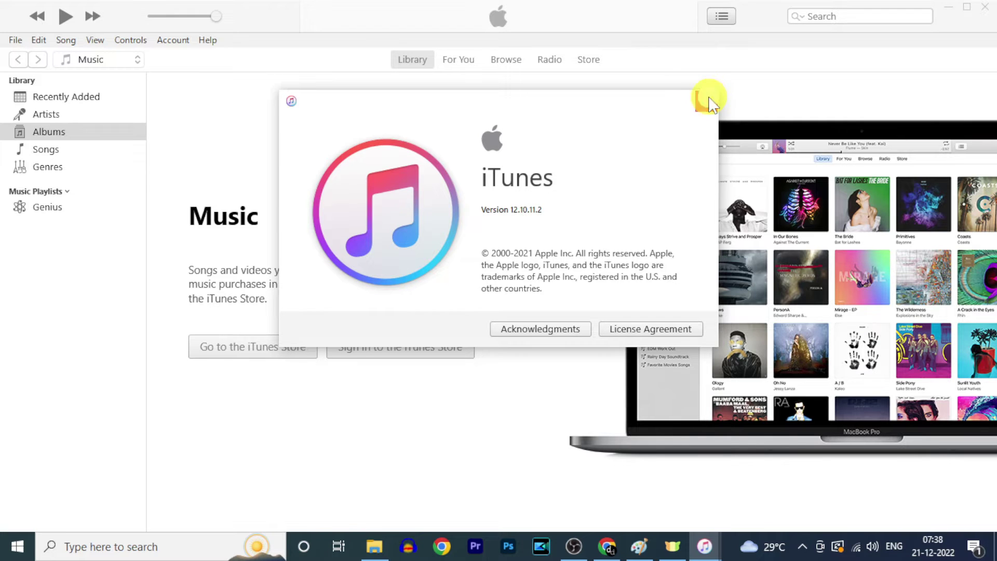
Close About iTunes, check for updates, and accept downloading iTunes 12.12.7
{"action": "left_click", "coordinate": [709, 100]}
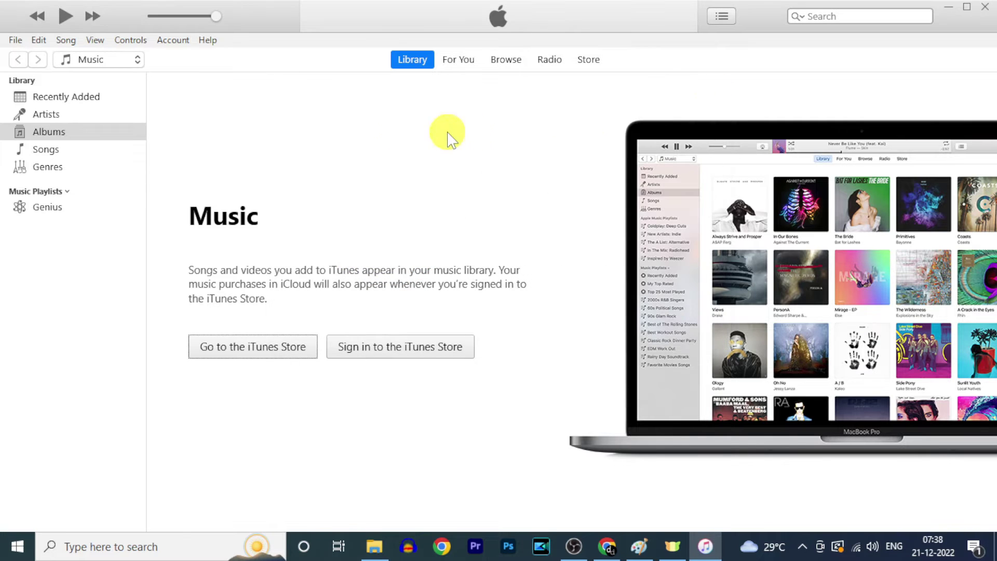
{"action": "left_click", "coordinate": [208, 39]}
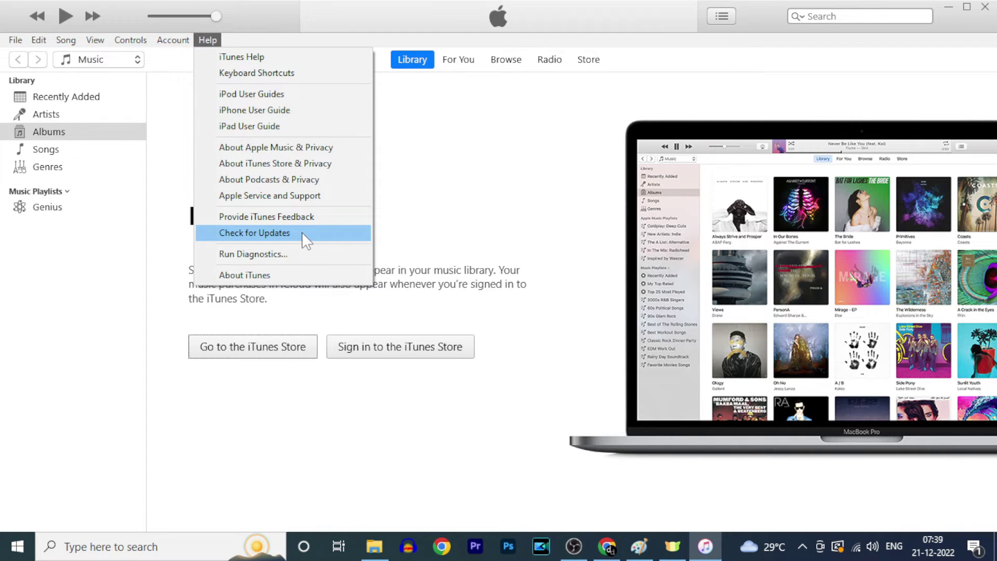
{"action": "left_click", "coordinate": [307, 239]}
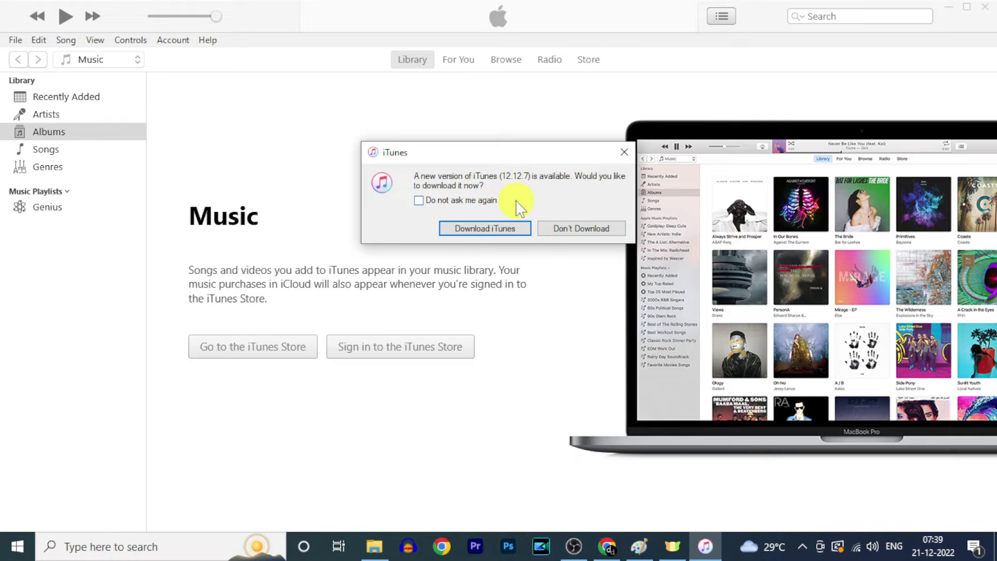
{"action": "left_click", "coordinate": [482, 228]}
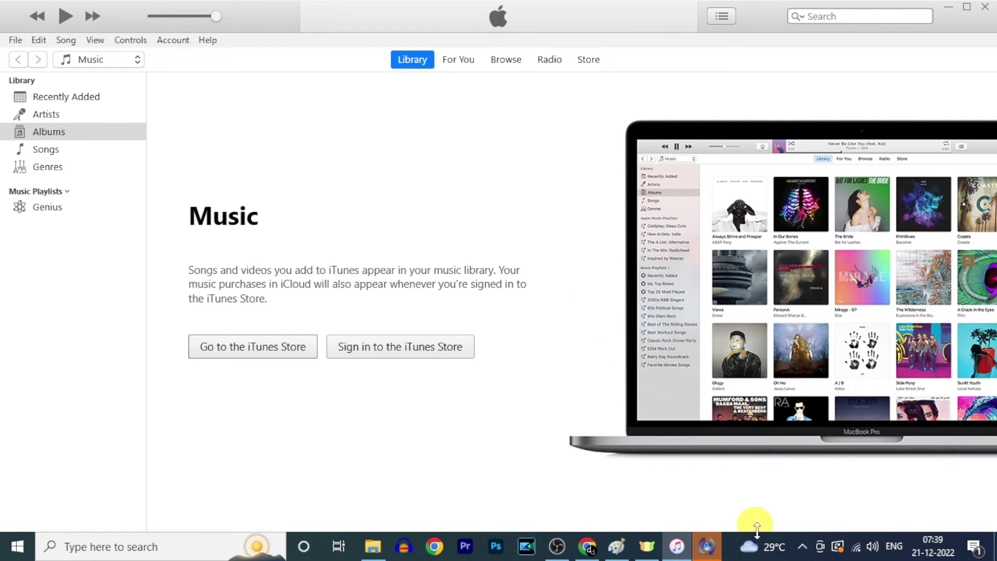
Install the iTunes 12.12.7 update, decline the restart, and dismiss the up-to-date message
{"action": "left_click", "coordinate": [707, 546]}
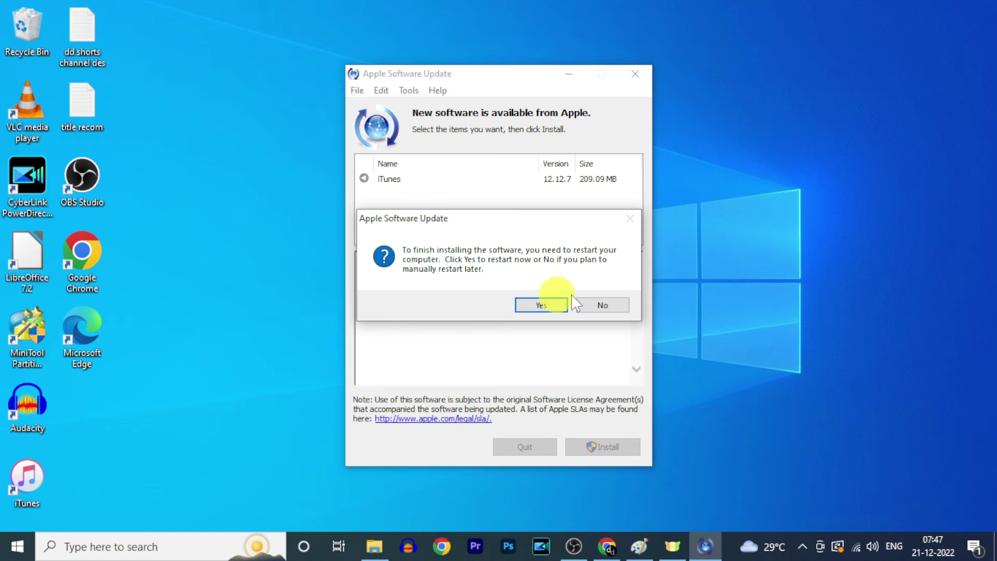
{"action": "left_click", "coordinate": [601, 311]}
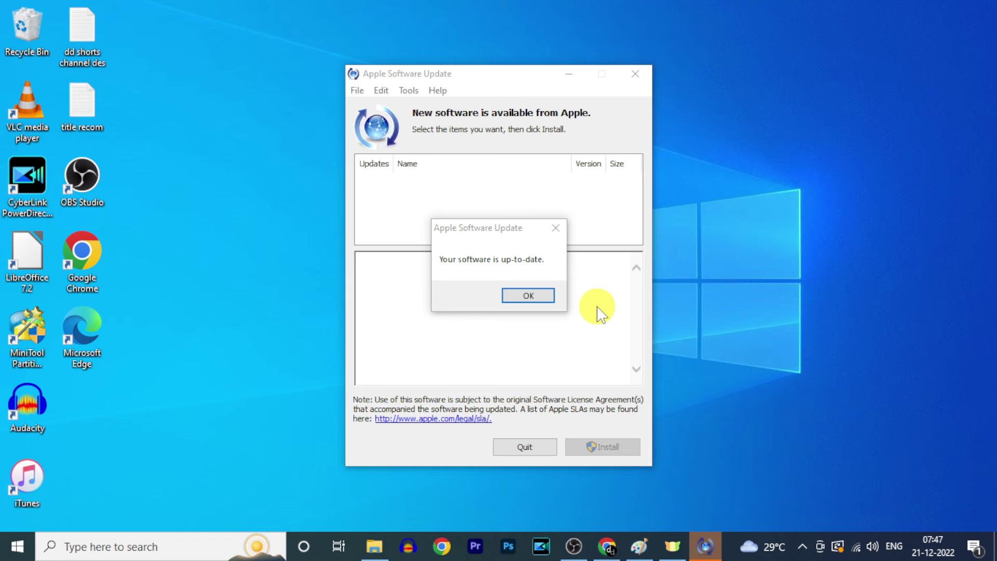
{"action": "left_click", "coordinate": [529, 296]}
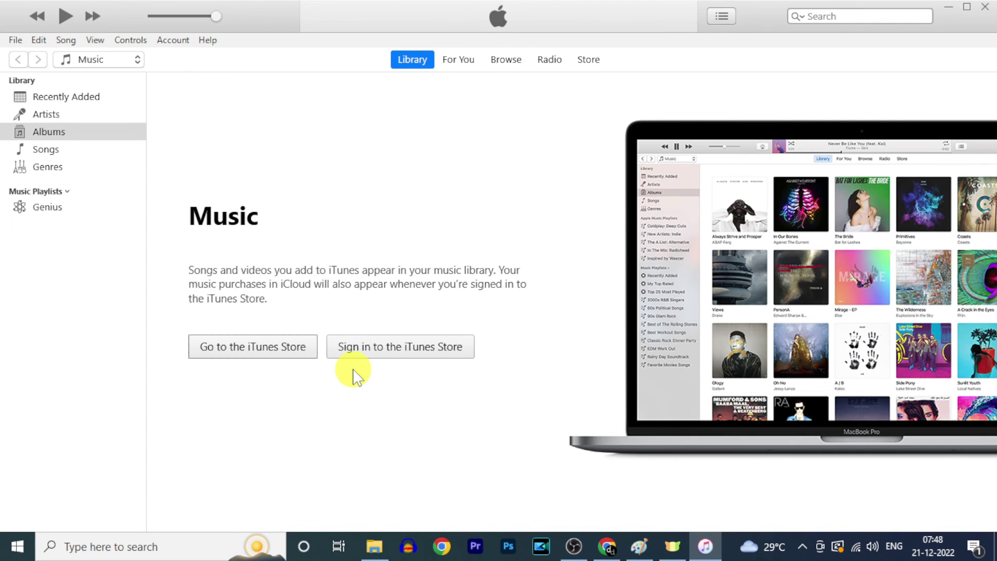
Reopen About iTunes from the Help menu to confirm version 12.12.7.1
{"action": "left_click", "coordinate": [209, 40]}
{"action": "left_click", "coordinate": [250, 276]}
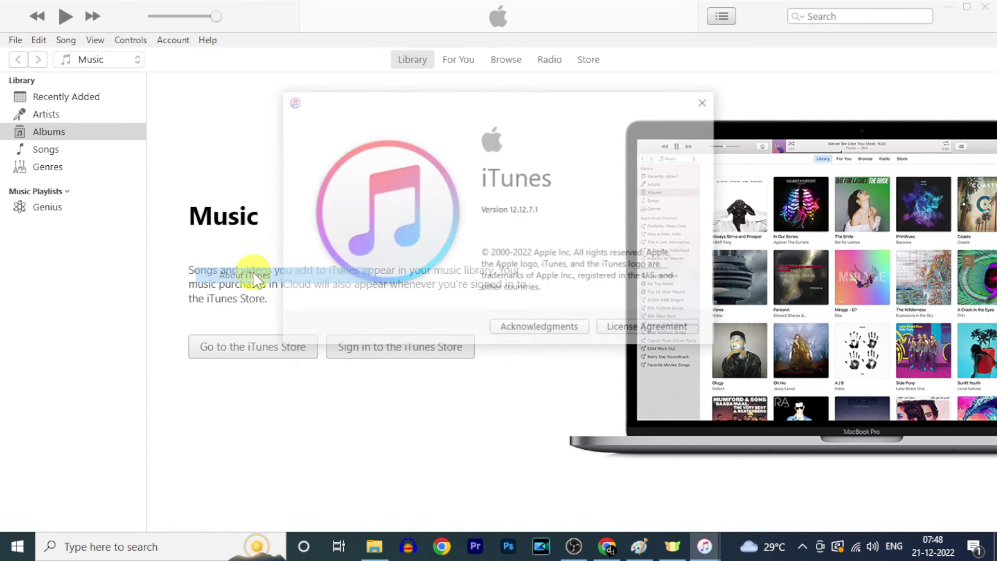